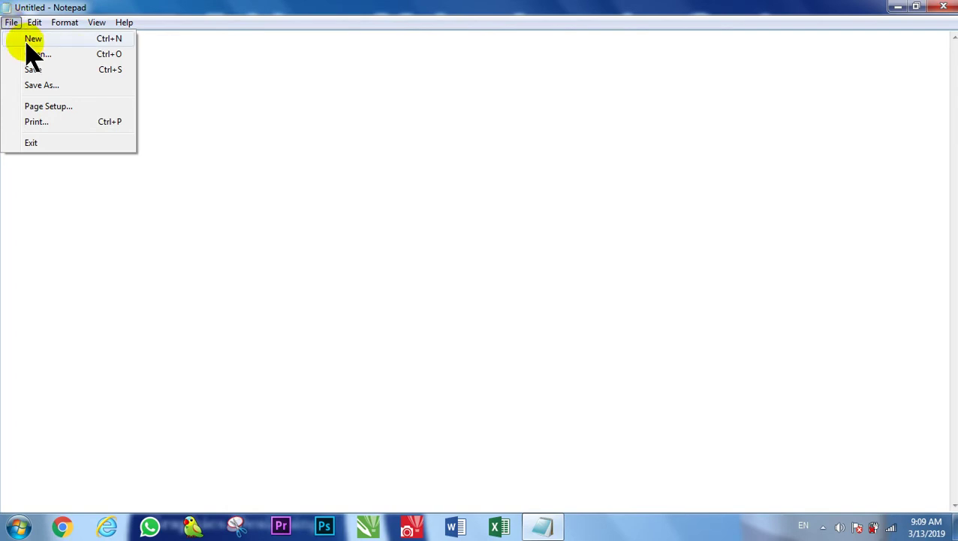
Step: Start a new document and enter the text "iuhlkjh lkjh lkjh kjhg kjhg k"
left_click(30, 41)
type("iuhlkjh lkjh lkjh")
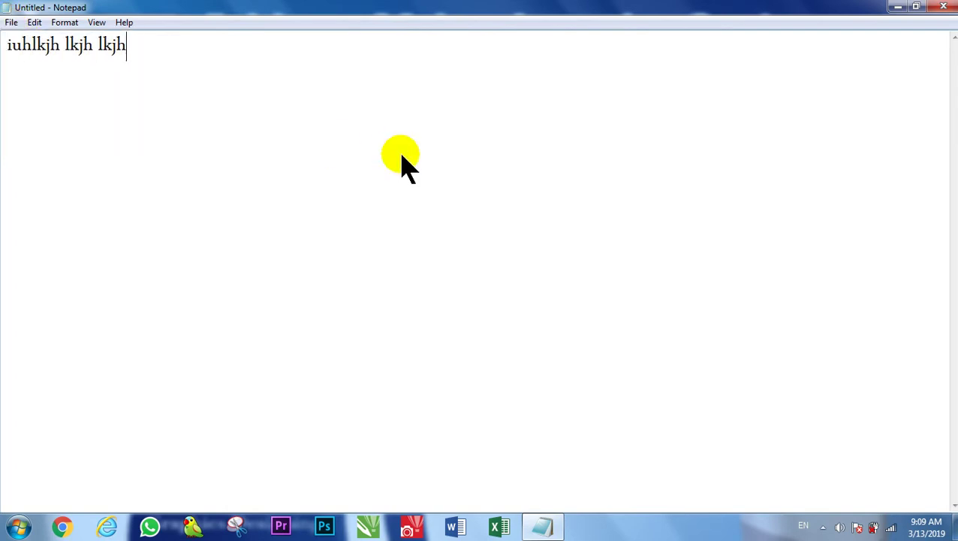
type(" kjhg kjhg k")
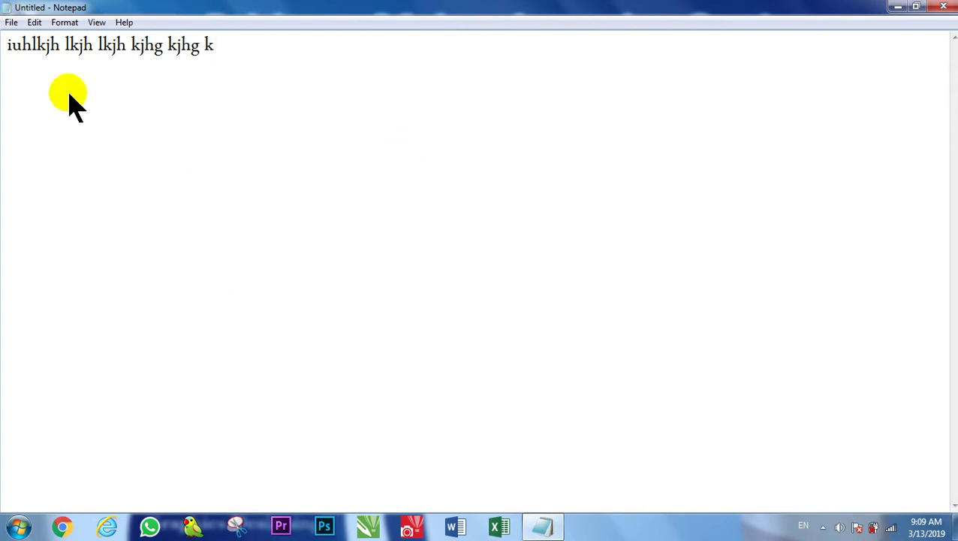
Step: Start a new document without saving the current text, and enter "kjhlkj lkjh lhkjhg kjhg kjhg" in it
left_click(10, 22)
left_click(18, 36)
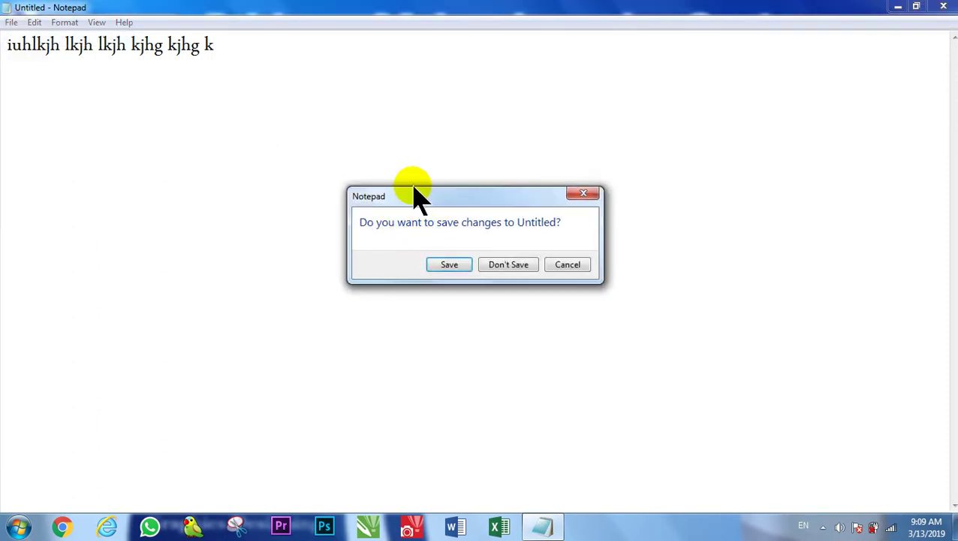
left_click_drag(417, 197, 342, 194)
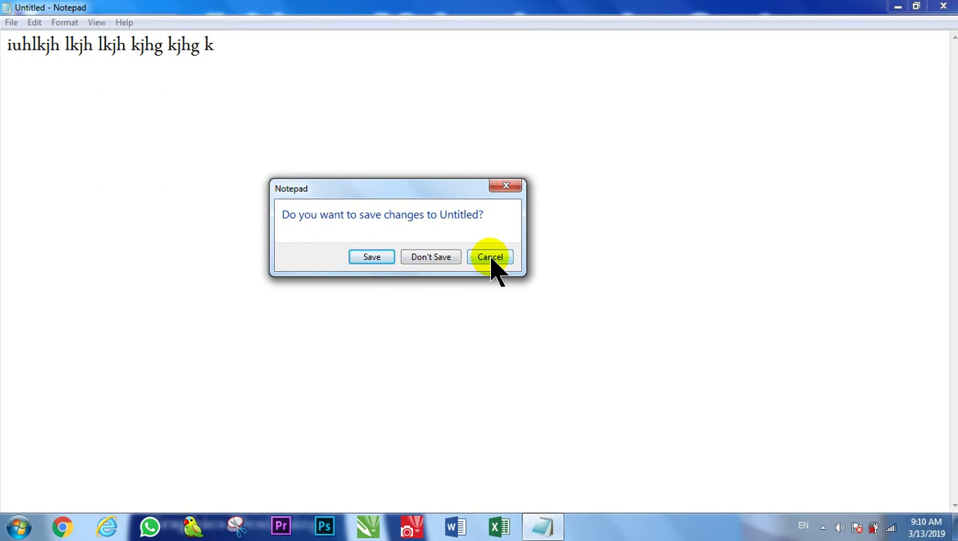
left_click(421, 257)
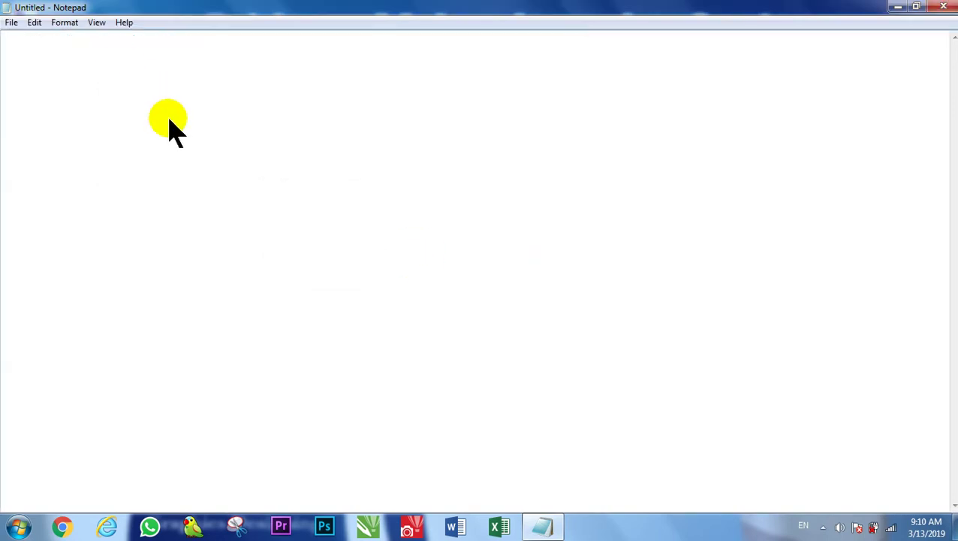
type("kjhlkj lkjh lhkjhg kj")
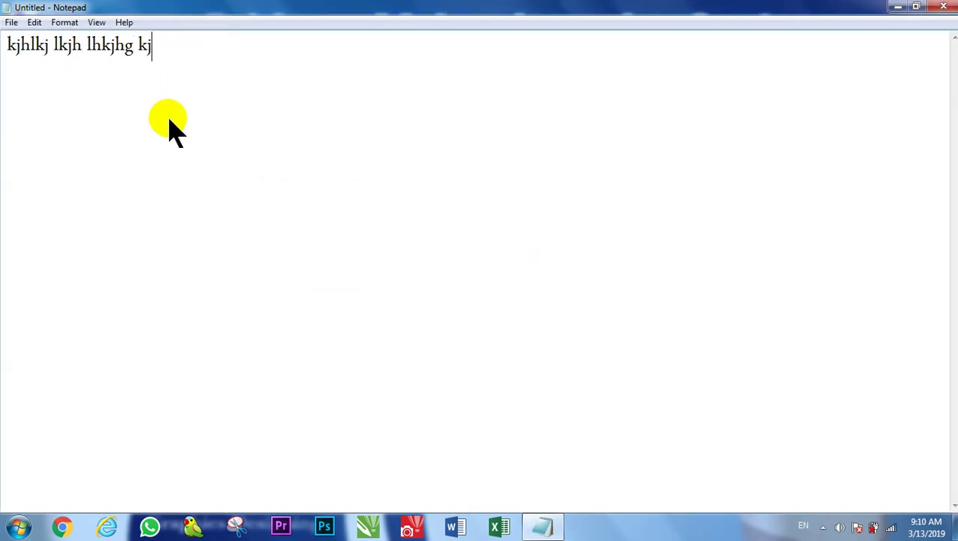
type("hg kjhg")
Step: Start another new document, saving the current text in the Documents library as a text document named hkjhlkj
left_click(12, 20)
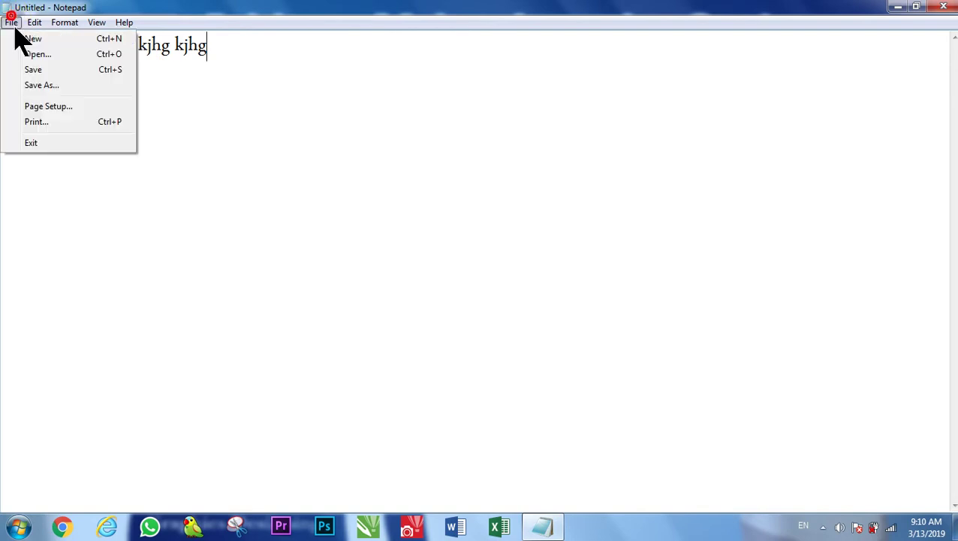
left_click(22, 39)
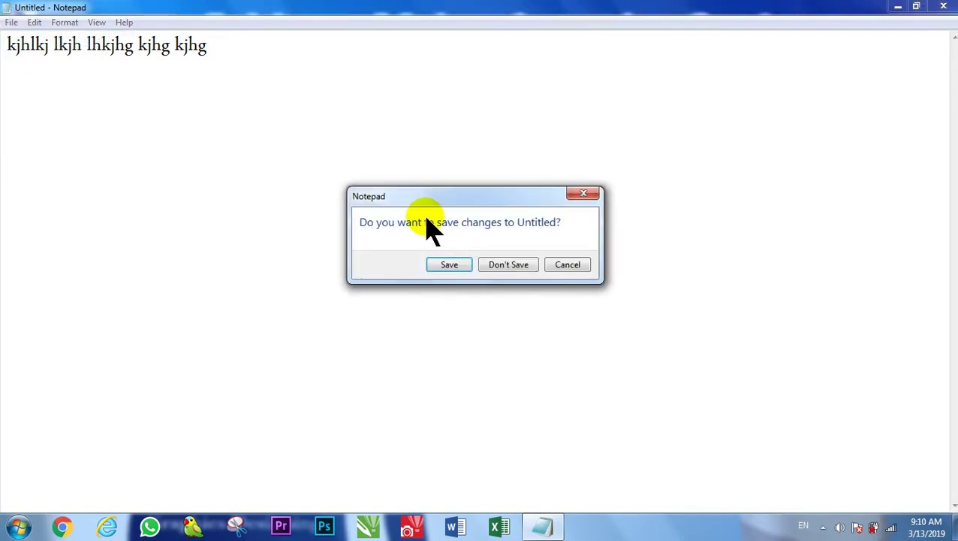
left_click(454, 266)
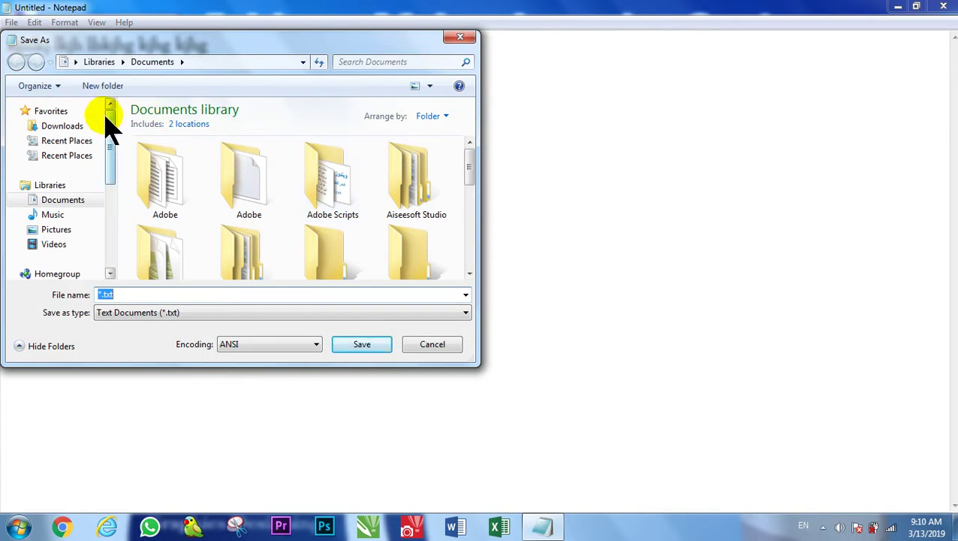
left_click(304, 63)
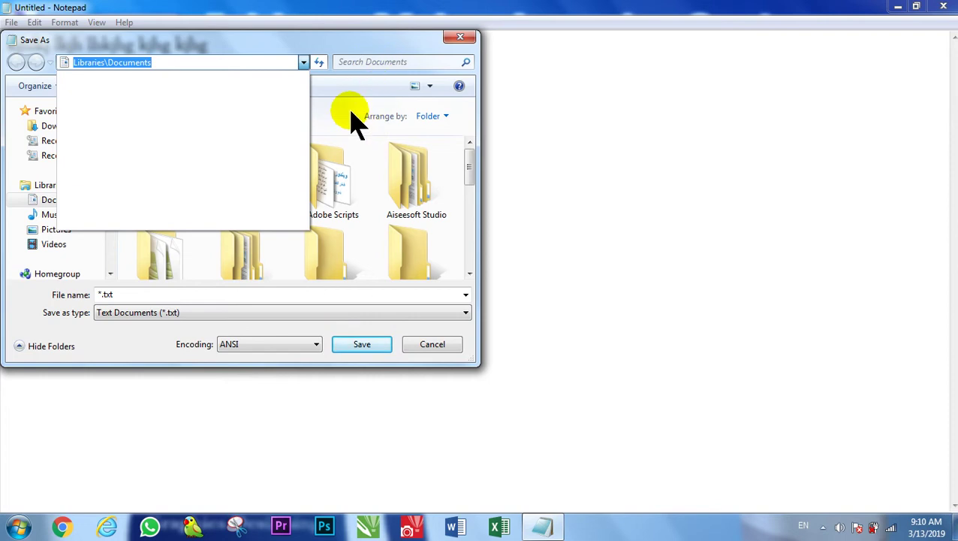
left_click(341, 84)
left_click(168, 295)
type("hkjhlkj")
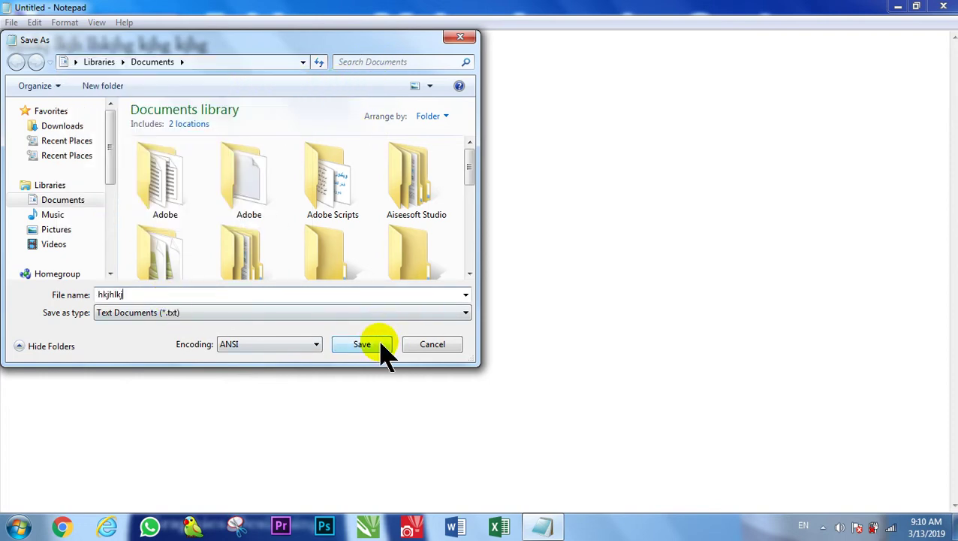
left_click(386, 346)
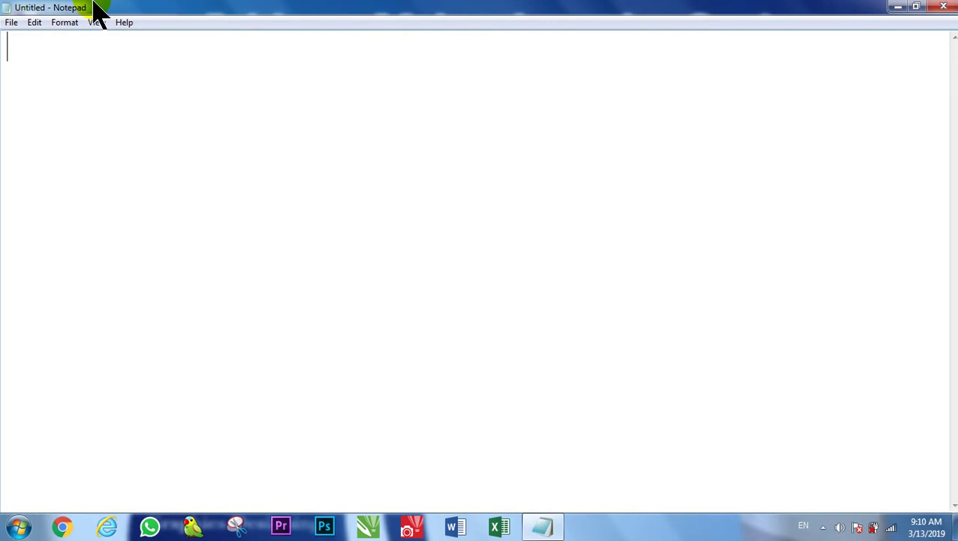
Step: Enter "kklj" in the blank document, request a new document and cancel at the save prompt
left_click(10, 22)
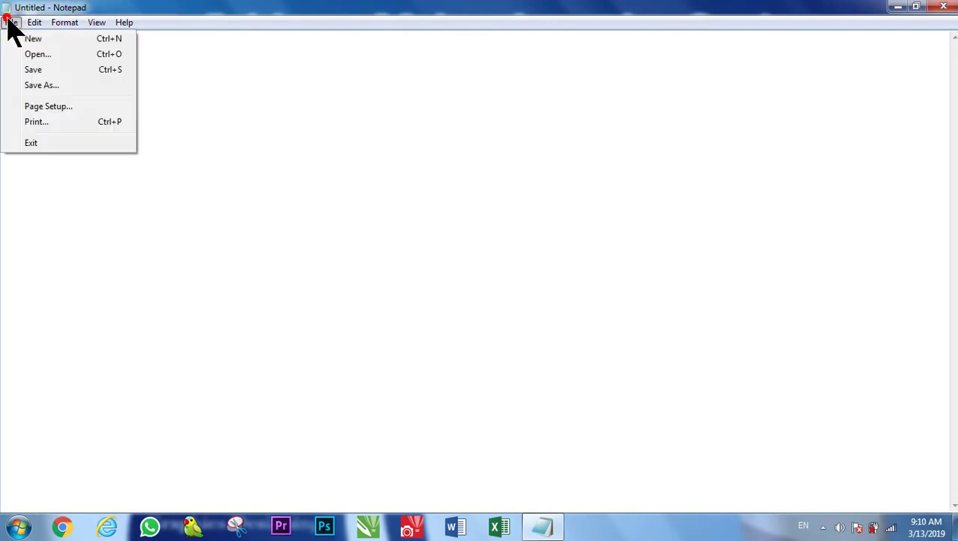
mouse_move(34, 23)
left_click(391, 154)
type("kkj")
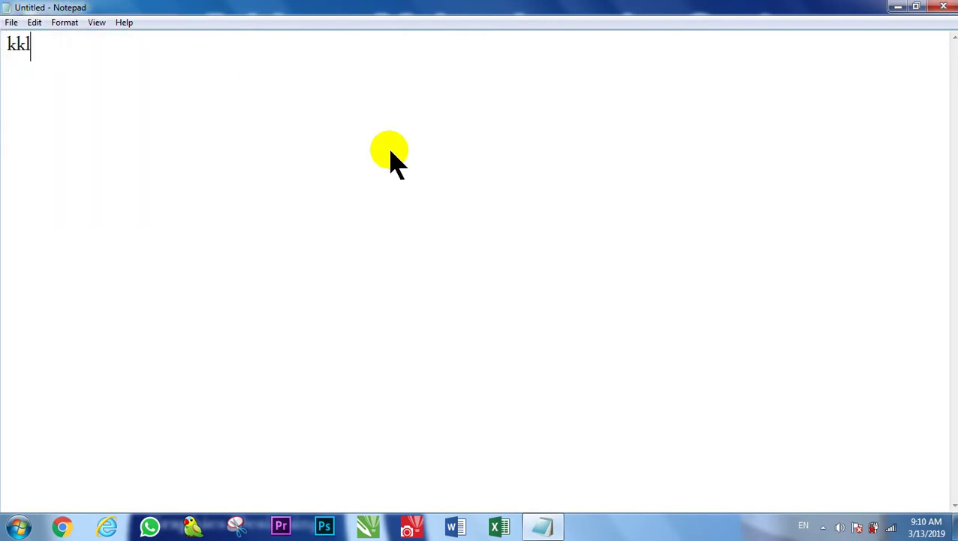
left_click(7, 23)
left_click(19, 39)
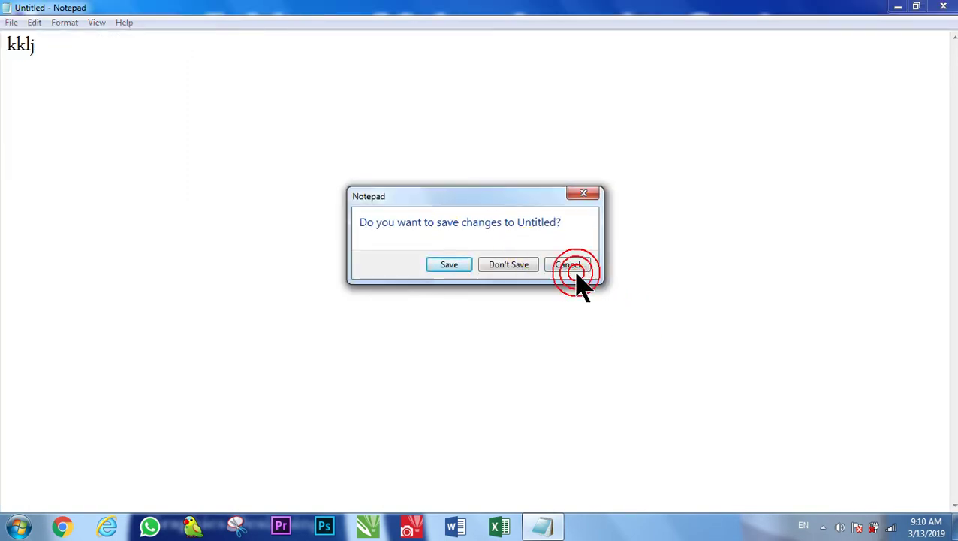
left_click(576, 270)
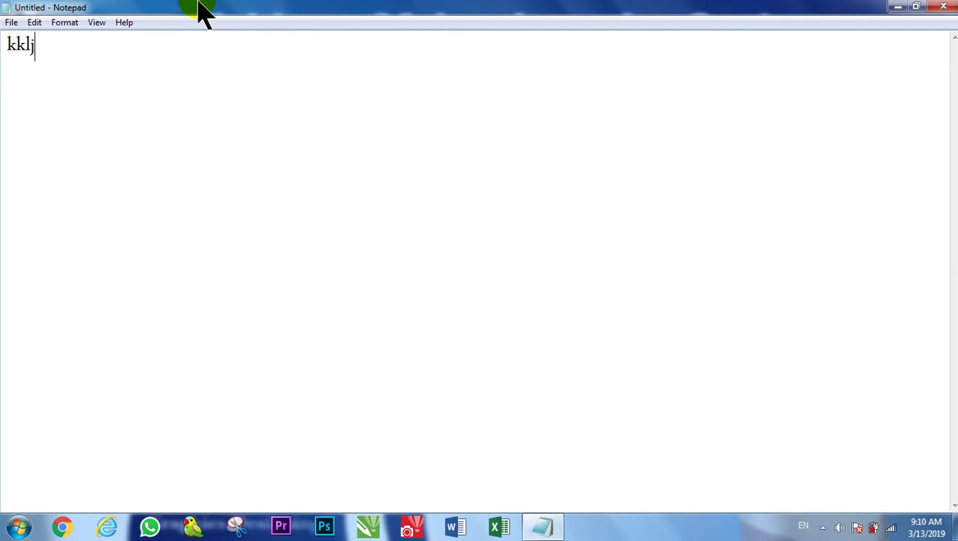
Step: Start a new document and discard the unsaved "kklj" text
left_click(11, 22)
left_click(24, 39)
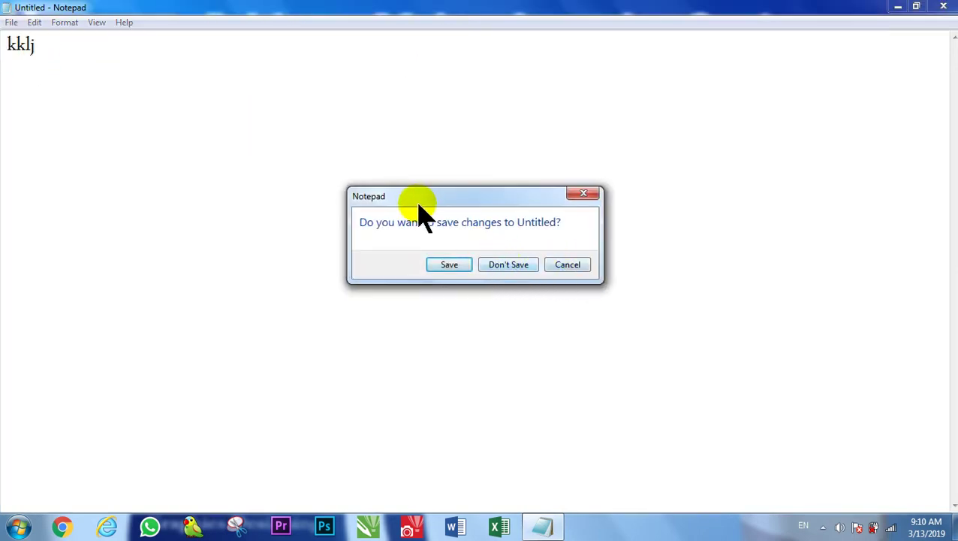
left_click(509, 266)
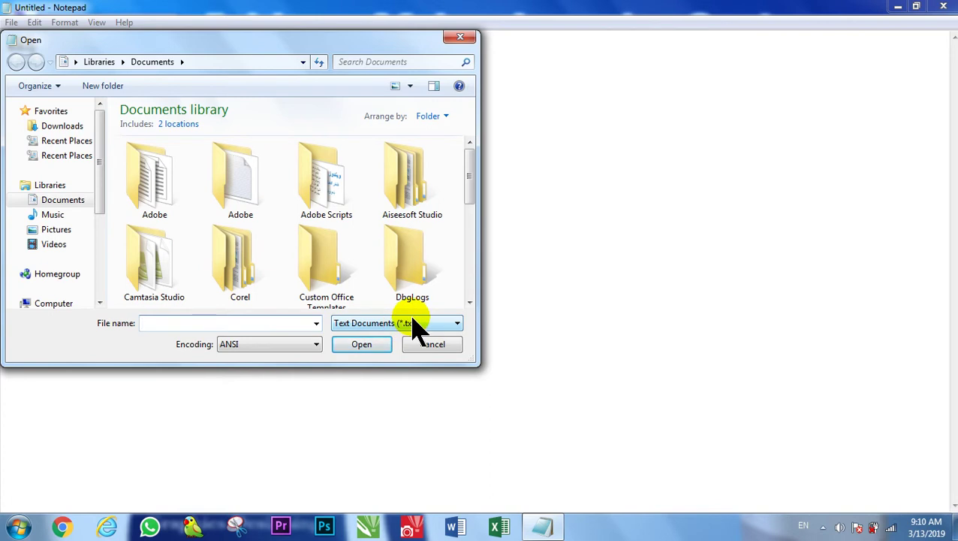
Step: Open the text file nnnnnnnn.txt from the Documents library
left_click_drag(470, 180, 470, 285)
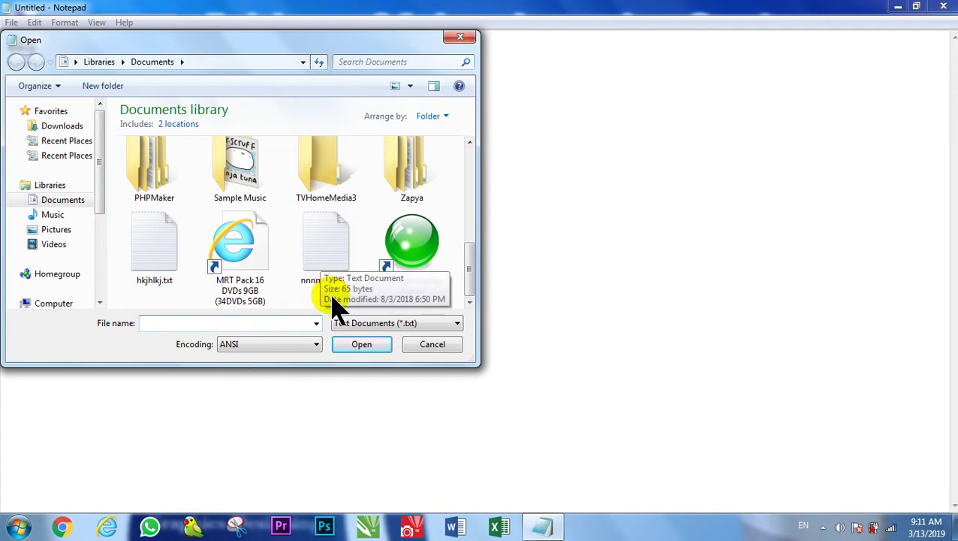
left_click(343, 242)
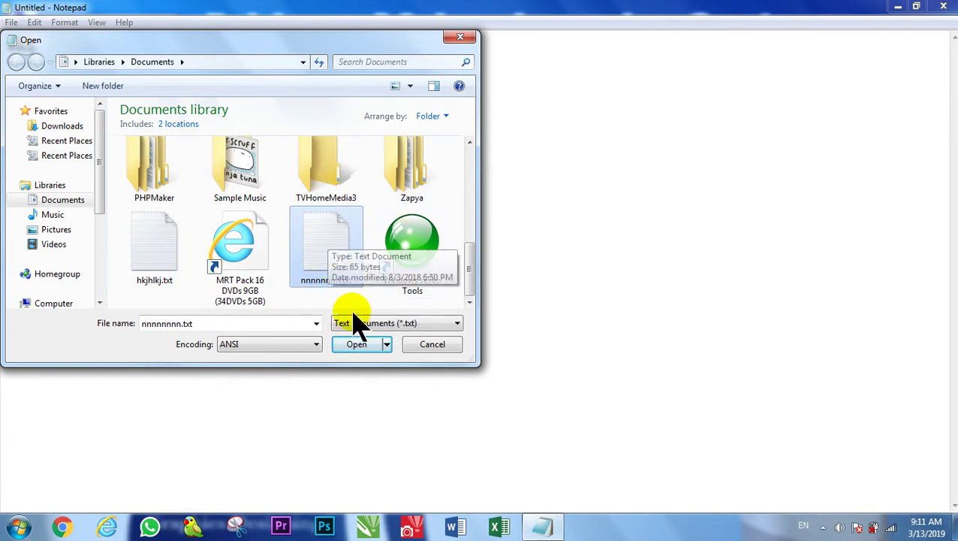
left_click(358, 344)
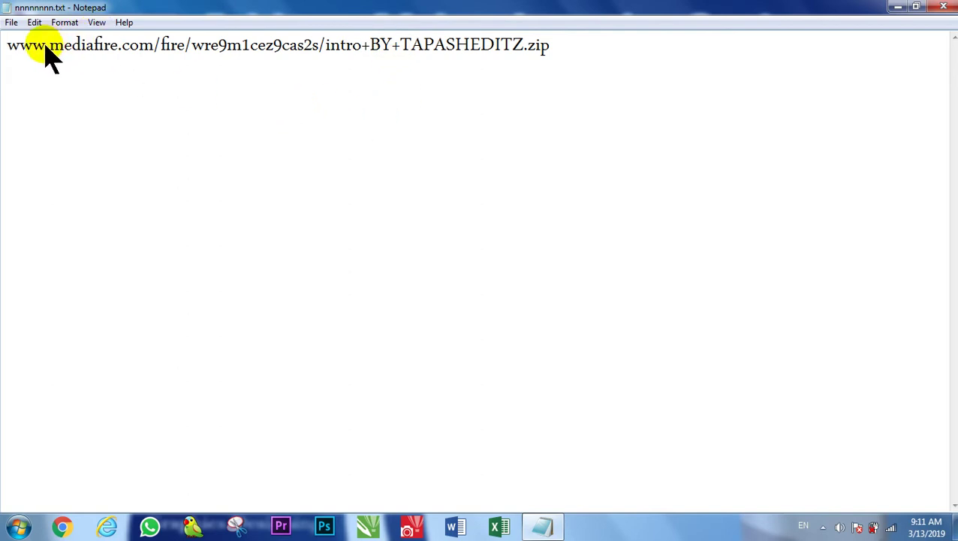
Step: Start a new document and enter the text "kjhjh lkjh lkjhgjhgf jhg kjhg kjhghgfjh gjfjhgf"
left_click(7, 22)
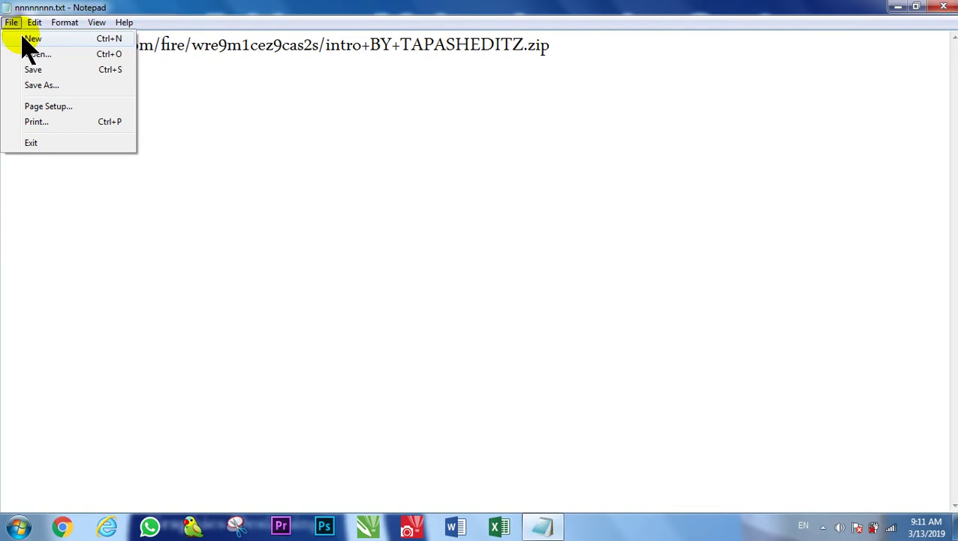
left_click(28, 39)
left_click(6, 21)
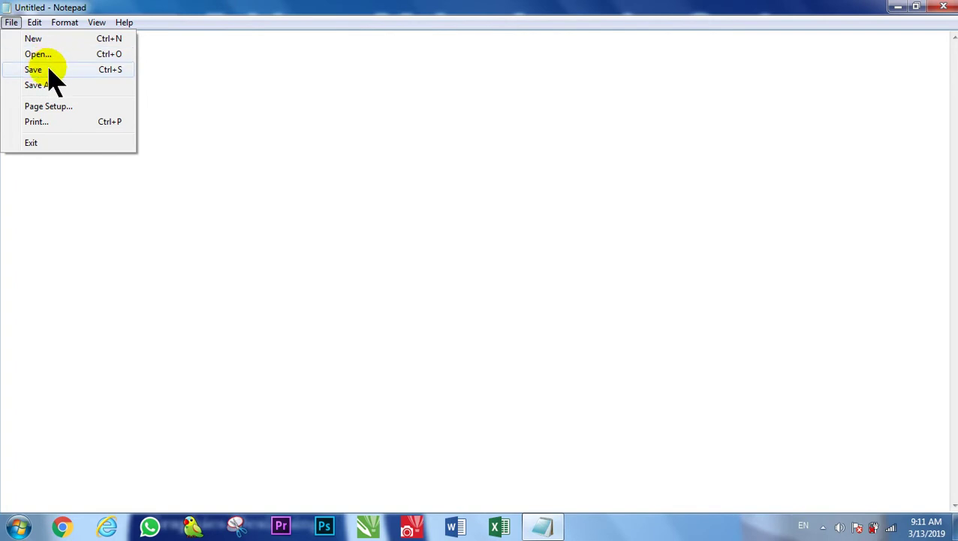
left_click(181, 77)
type("kjhjh lkjh lkjhgjhgf jhg k")
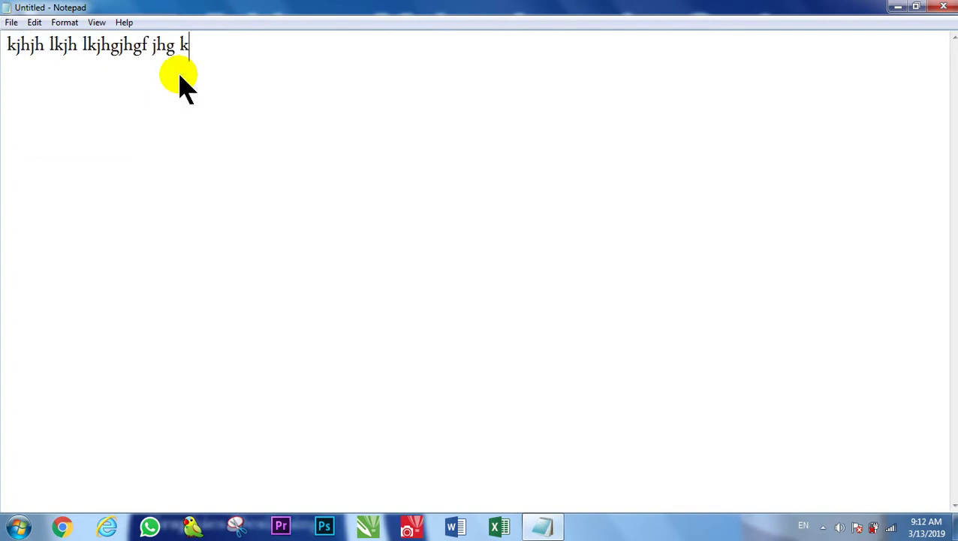
type("jhg kjhghgfjh gjfjhgf")
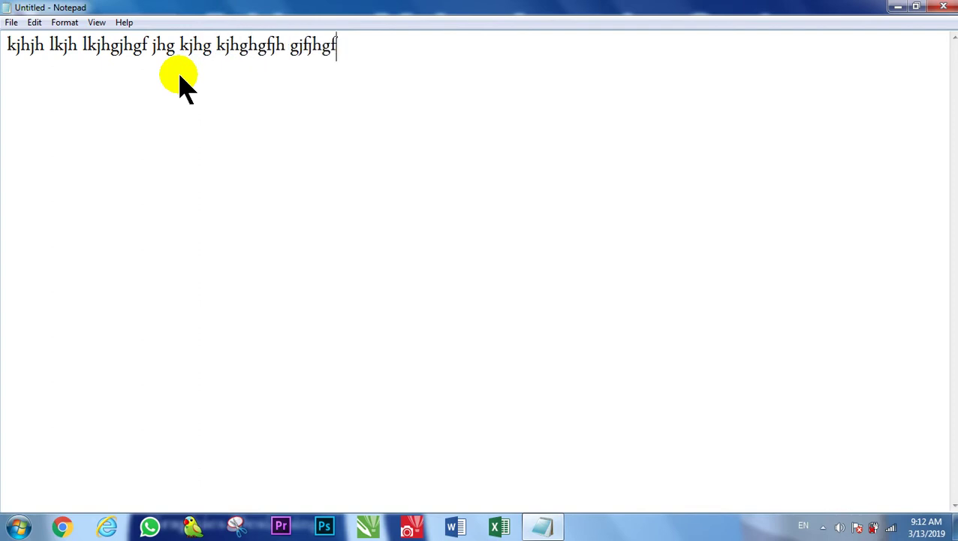
Step: Begin saving the document and set Desktop as the save location
left_click(7, 24)
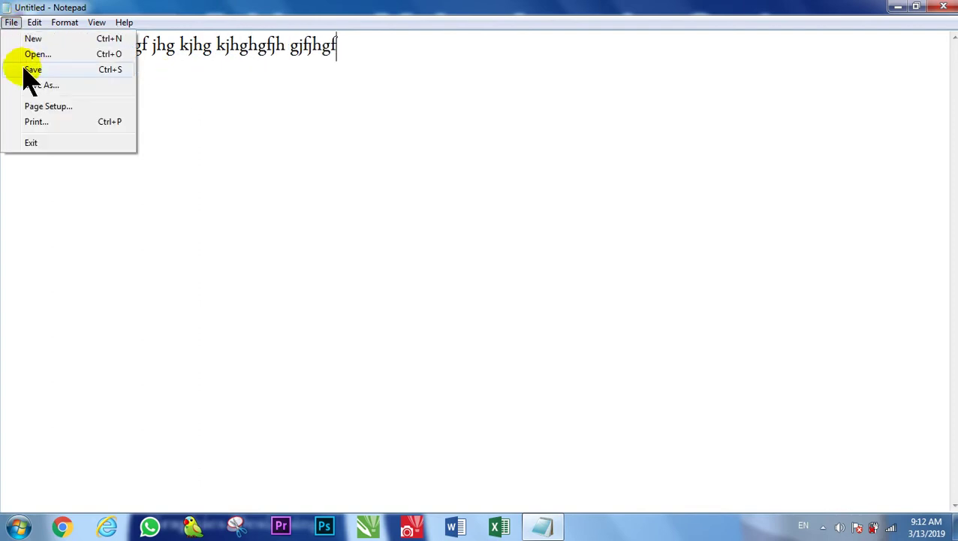
left_click(30, 69)
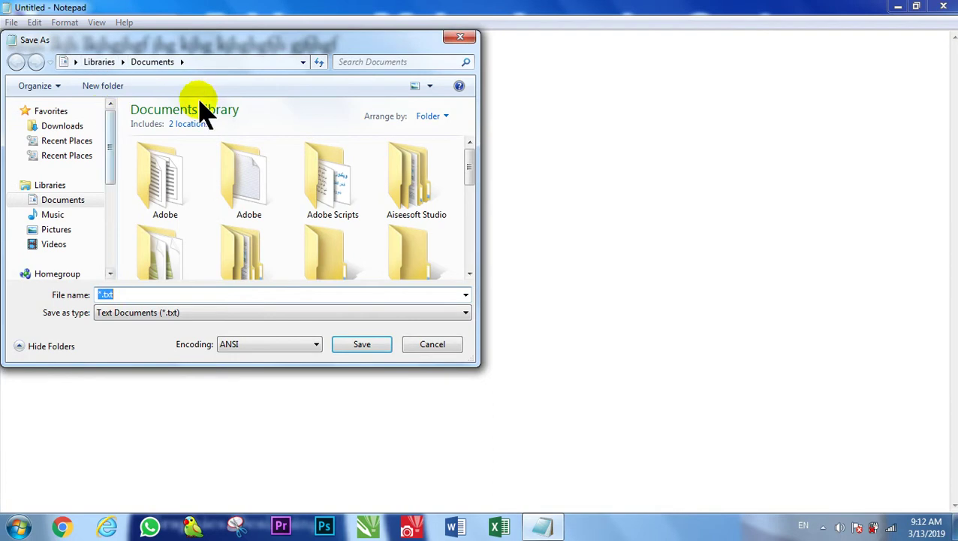
left_click(110, 150)
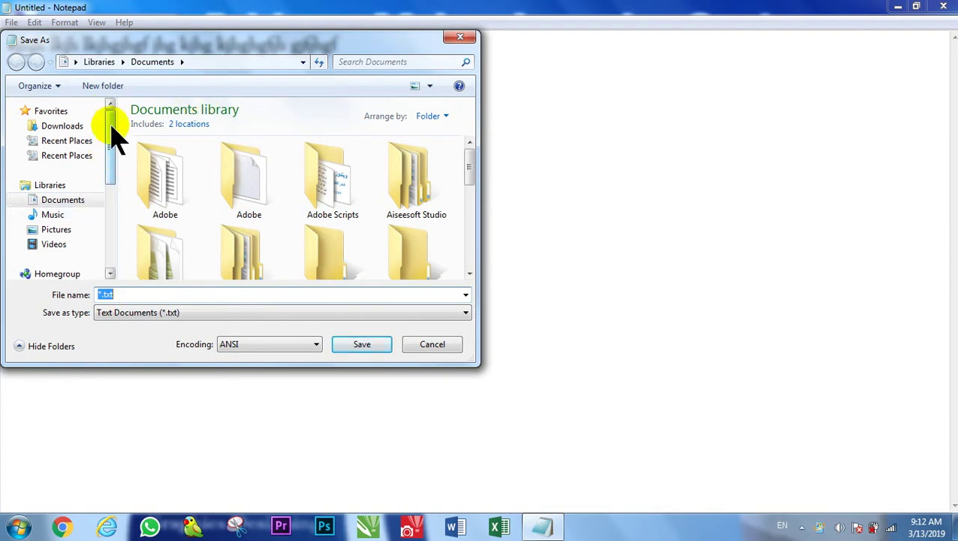
left_click(303, 63)
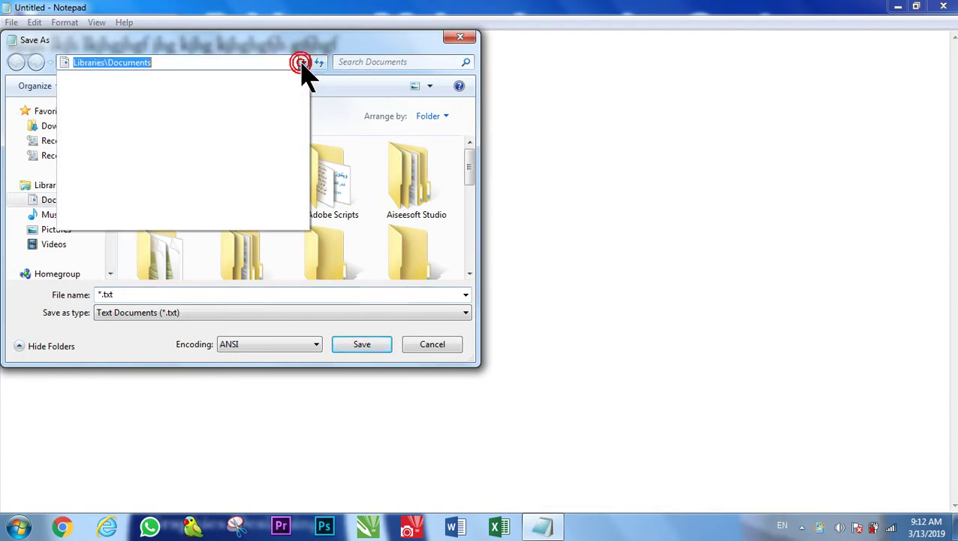
left_click(224, 60)
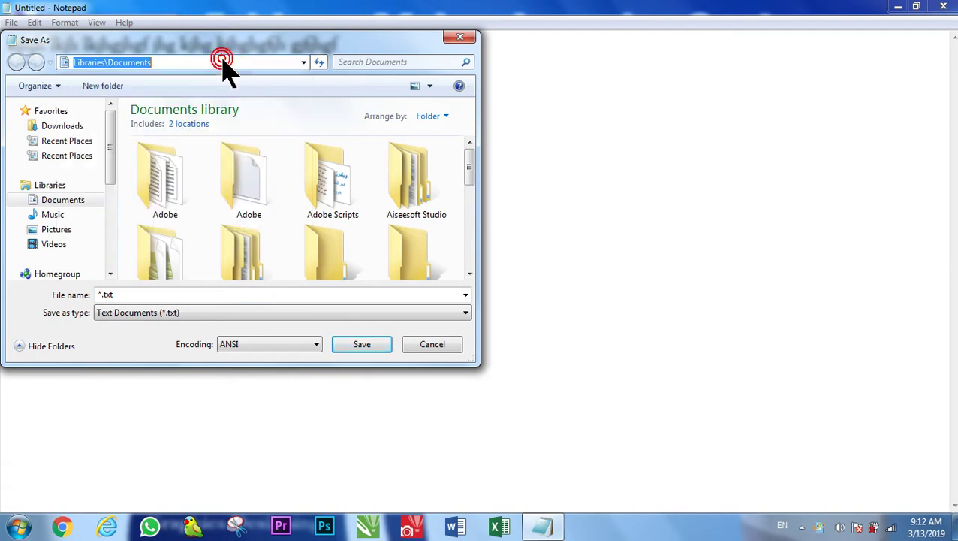
type("de")
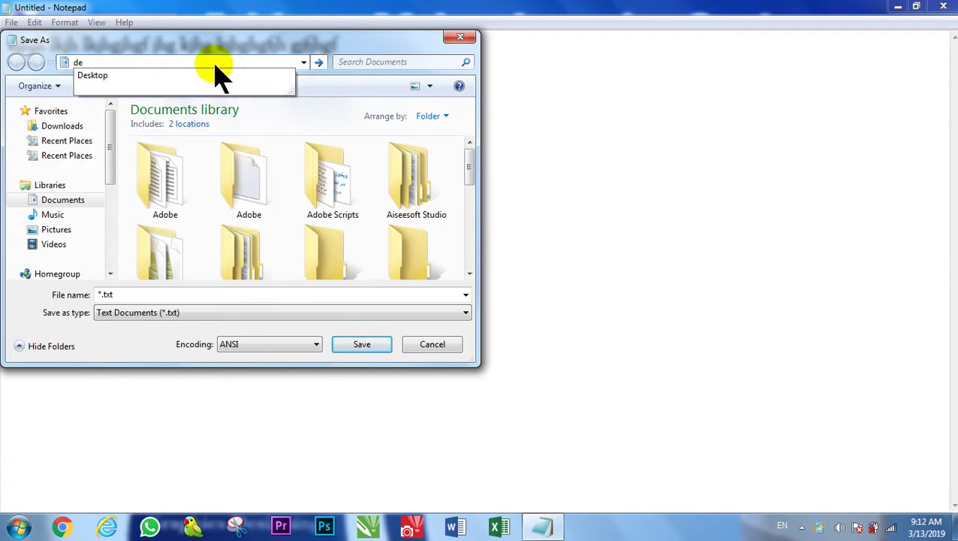
left_click(160, 75)
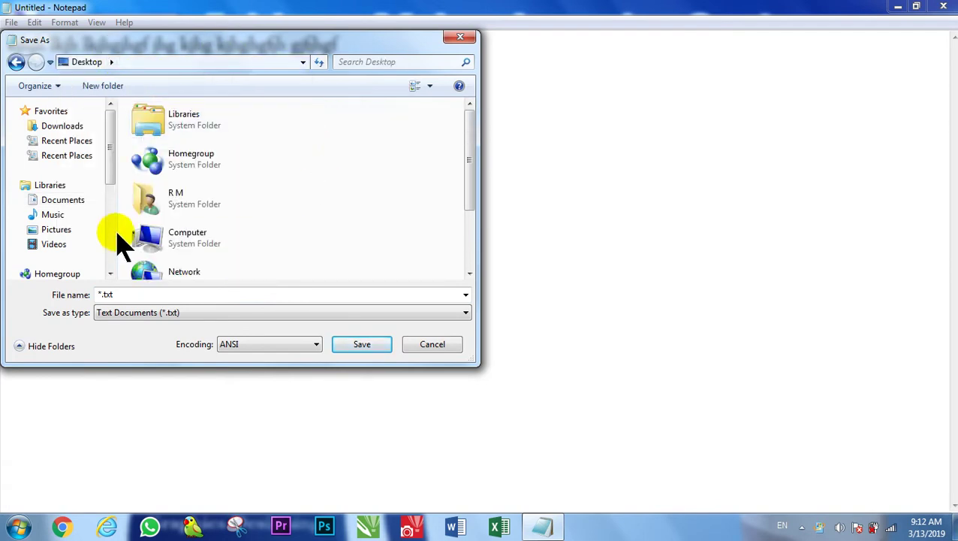
Step: Name the file gkhgk and set its save type to All Files (*.*)
left_click(153, 293)
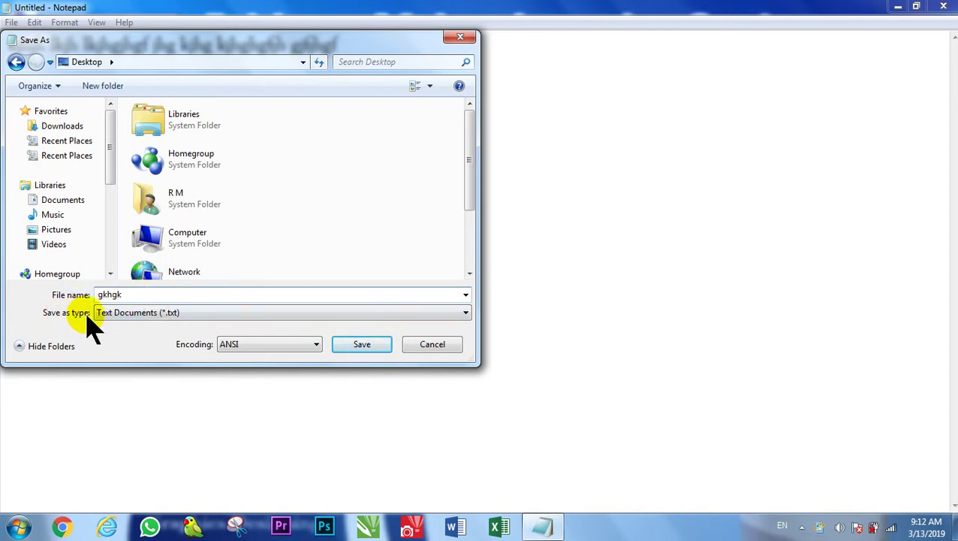
left_click(128, 317)
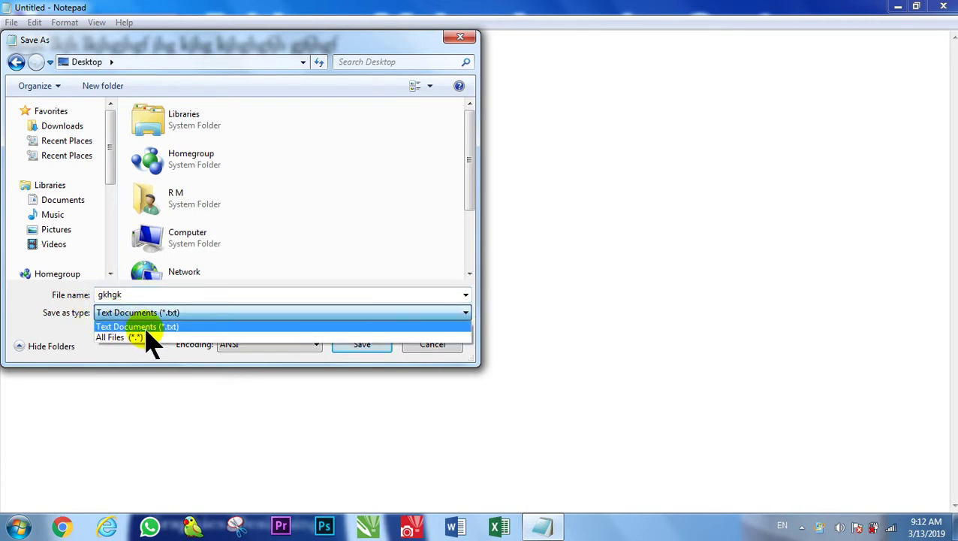
left_click(142, 327)
left_click(148, 314)
left_click(118, 336)
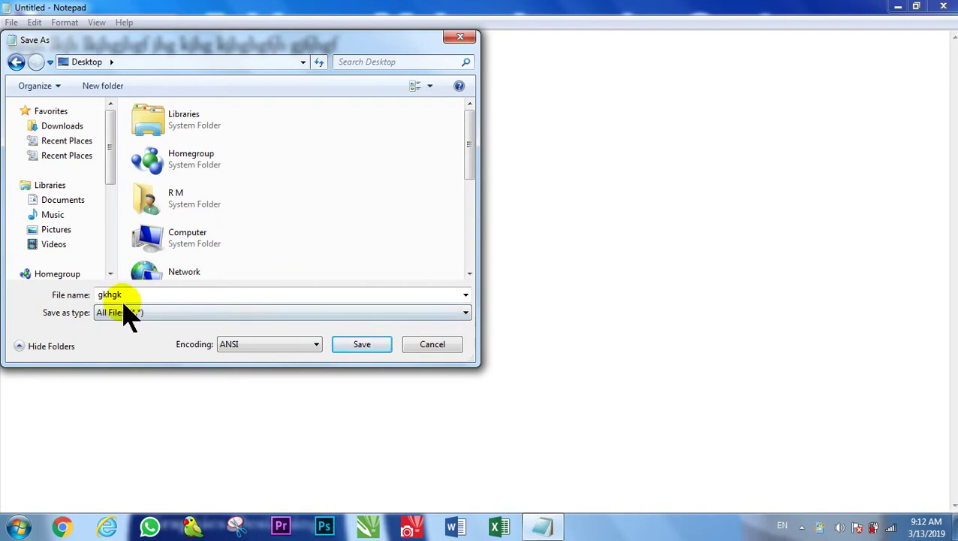
Step: Change the save type to Text Documents (*.txt) and save the file to the Desktop
double_click(130, 294)
left_click(131, 294)
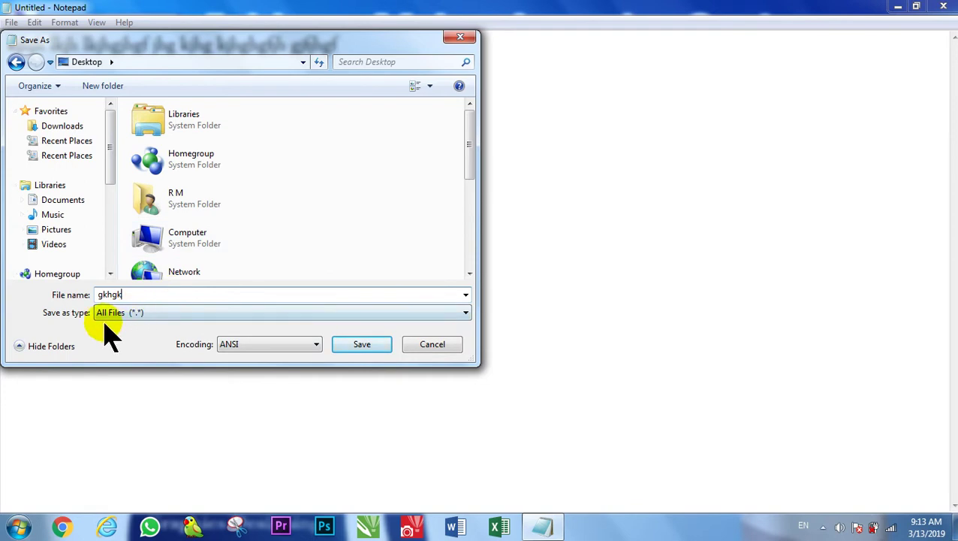
left_click(141, 314)
left_click(141, 327)
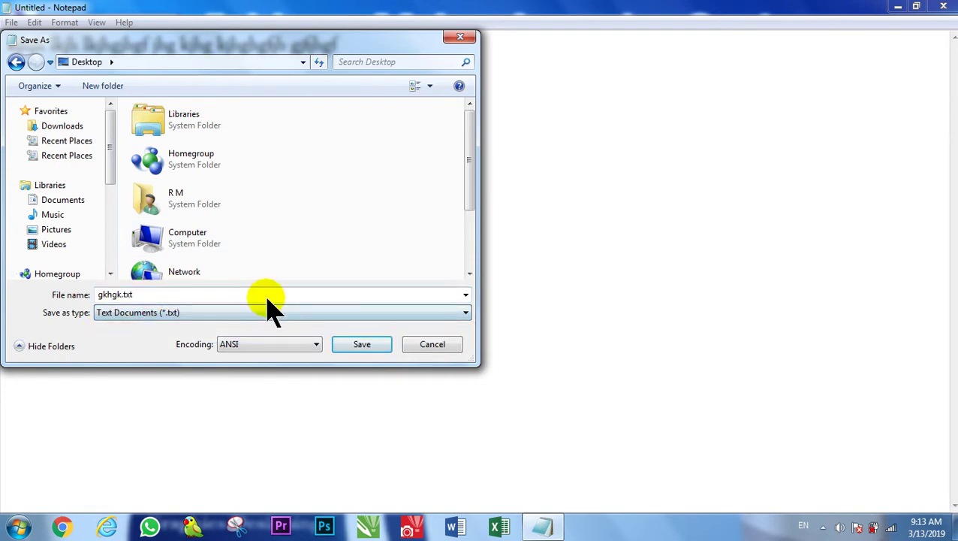
left_click(366, 345)
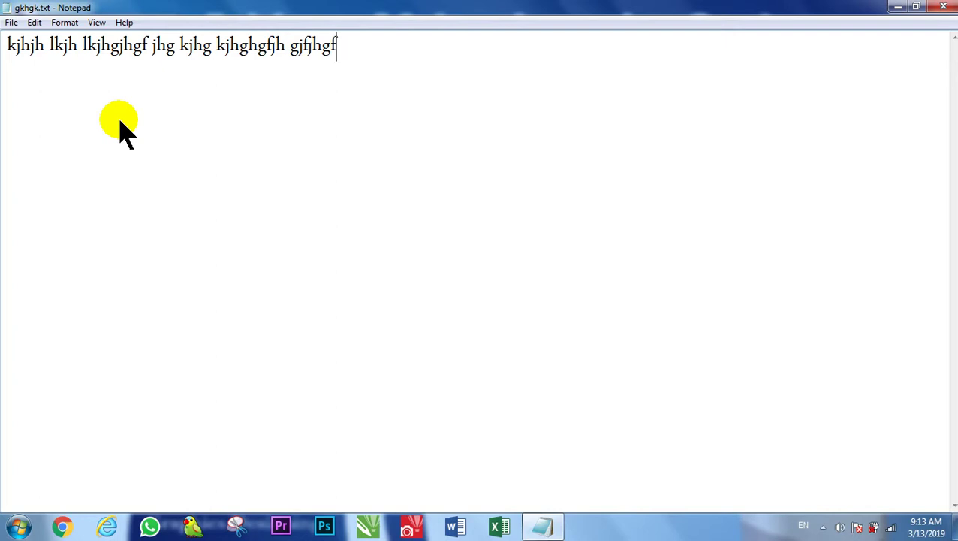
left_click(12, 23)
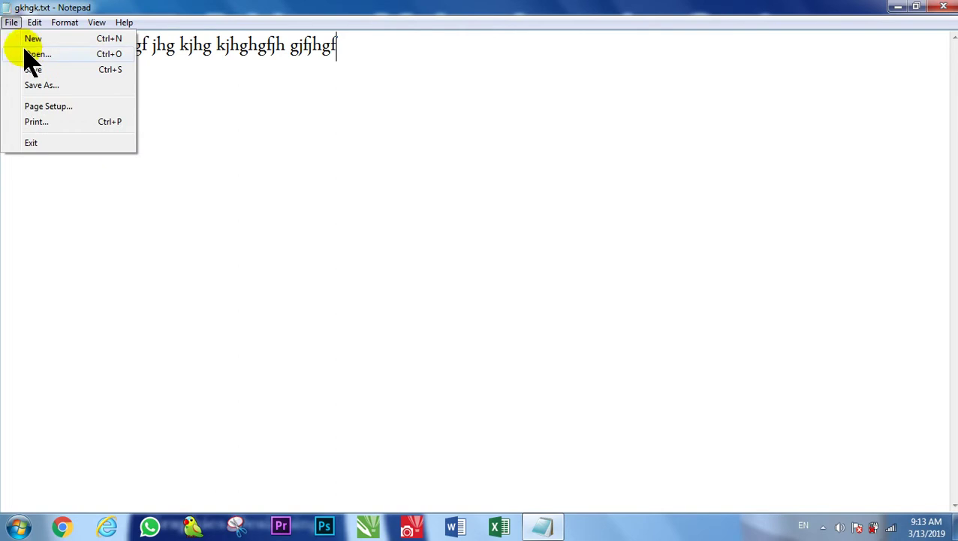
left_click(369, 45)
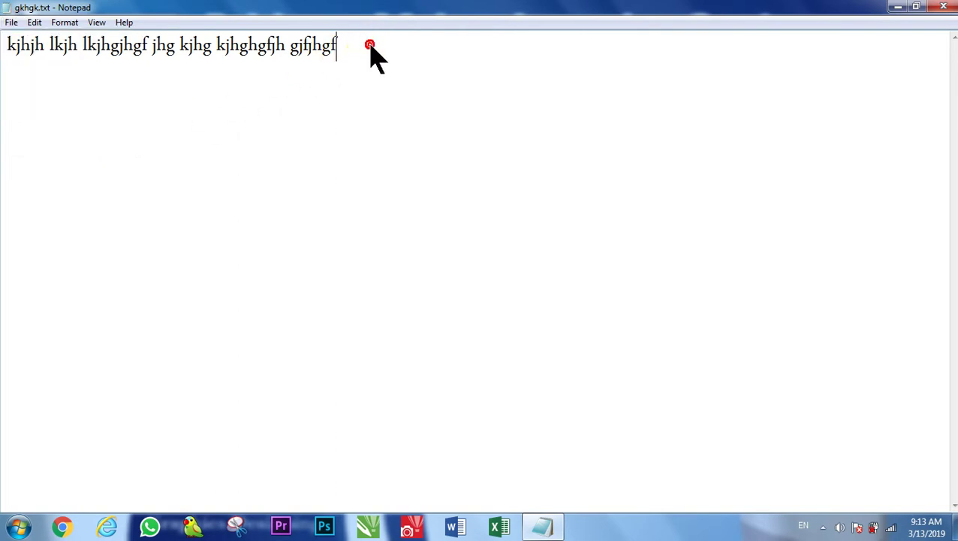
key("Left")
key("shift+F10")
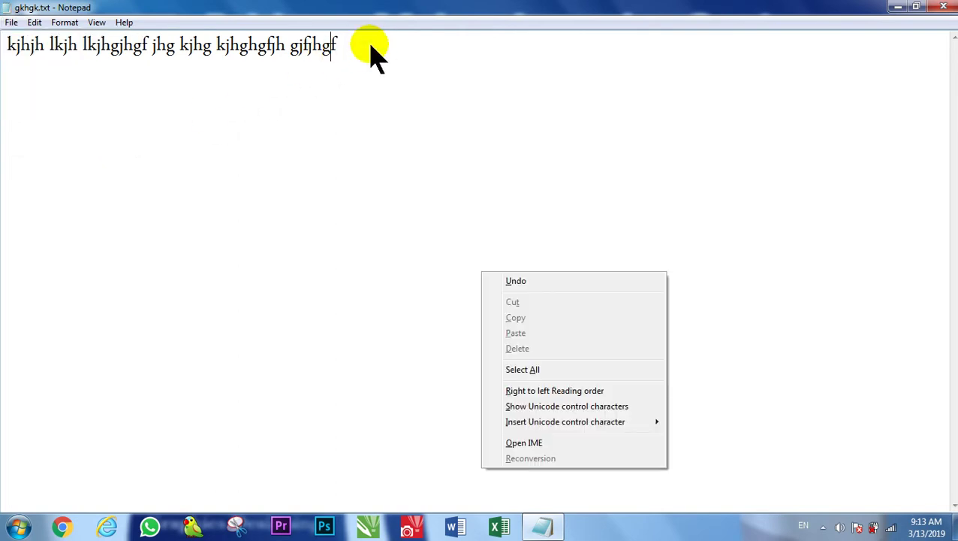
left_click(360, 38)
Step: Insert the word "Afghanistan" followed by a space before the first word of the text
key("ctrl+Left")
key("ctrl+Left")
key("ctrl+Left")
key("ctrl+Left")
key("ctrl+Left")
key("ctrl+Left")
key("ctrl+Left")
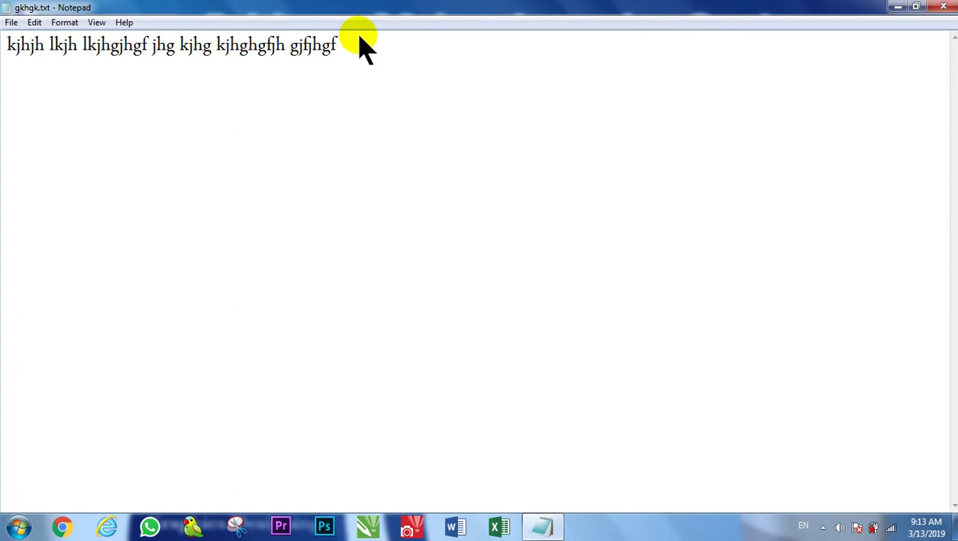
key("Left")
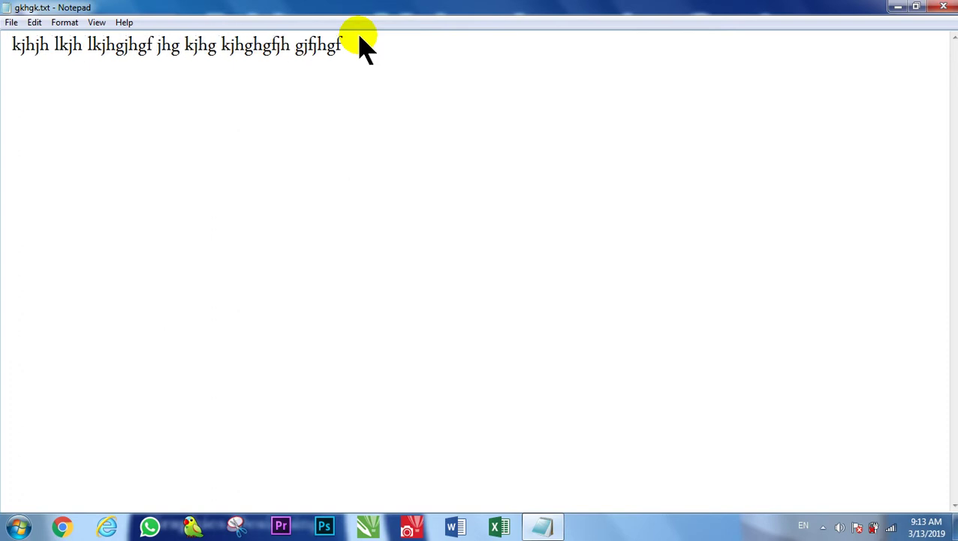
type("Afghanistan")
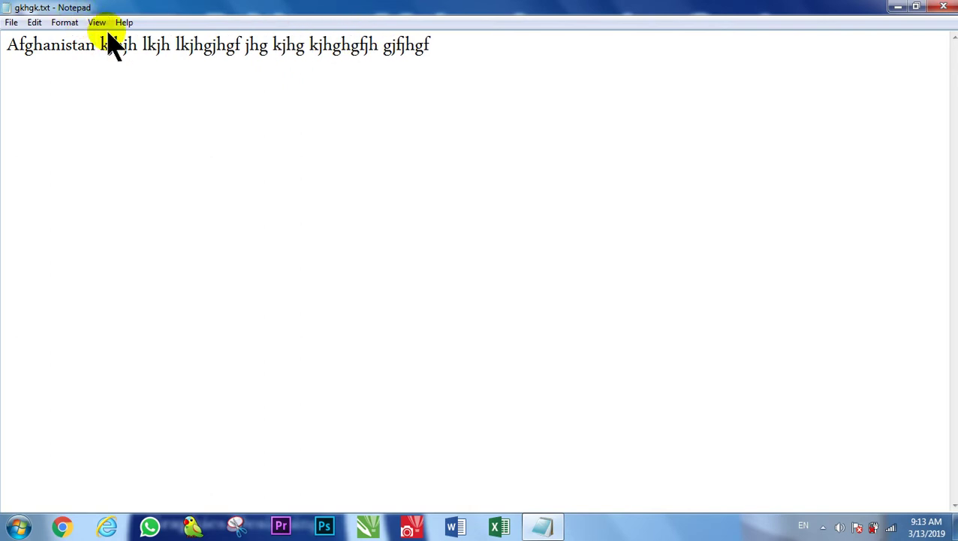
Step: Replace "Afghanistan" at the start of the text with a person's surname and save the file
key("BackSpace")
key("BackSpace")
key("BackSpace")
key("BackSpace")
key("BackSpace")
key("BackSpace")
key("BackSpace")
key("BackSpace")
key("BackSpace")
key("BackSpace")
key("BackSpace")
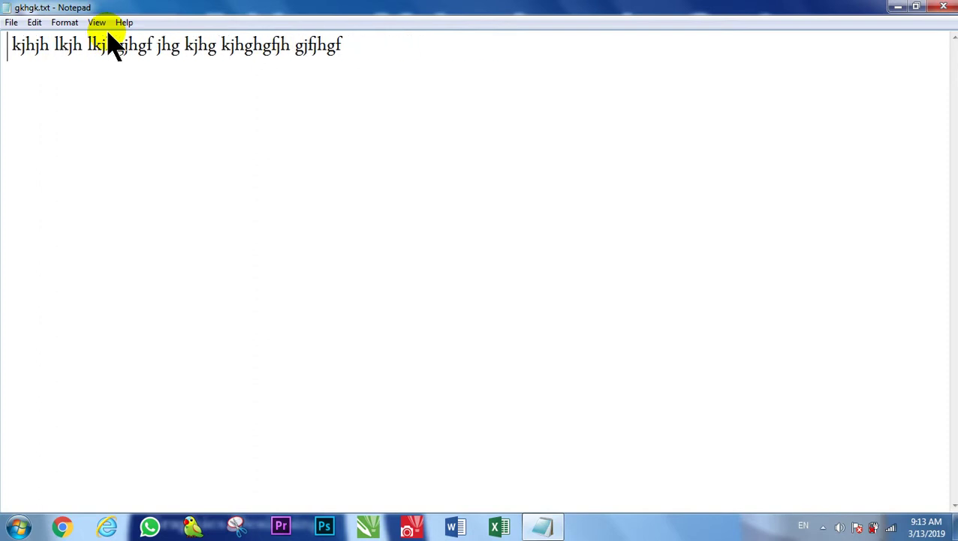
type("Khan")
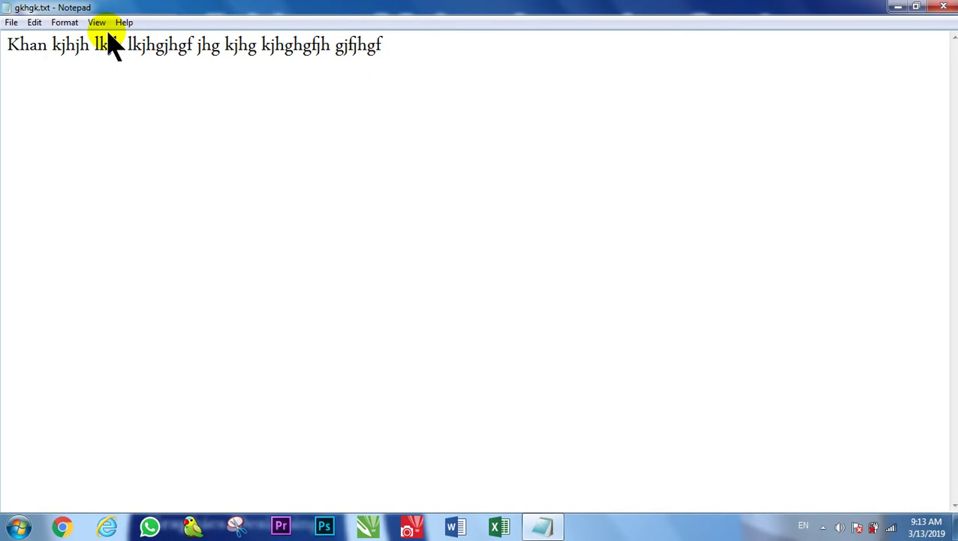
left_click(12, 22)
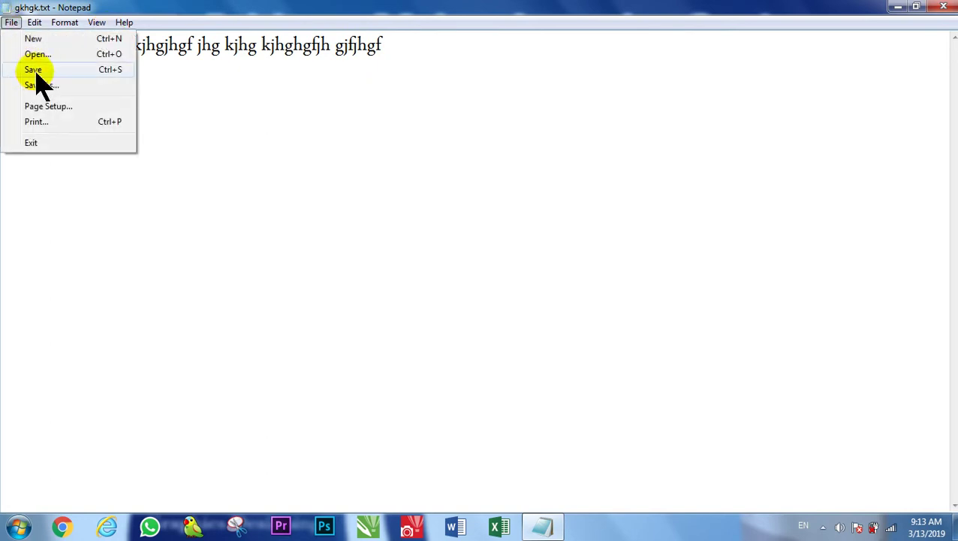
left_click(35, 70)
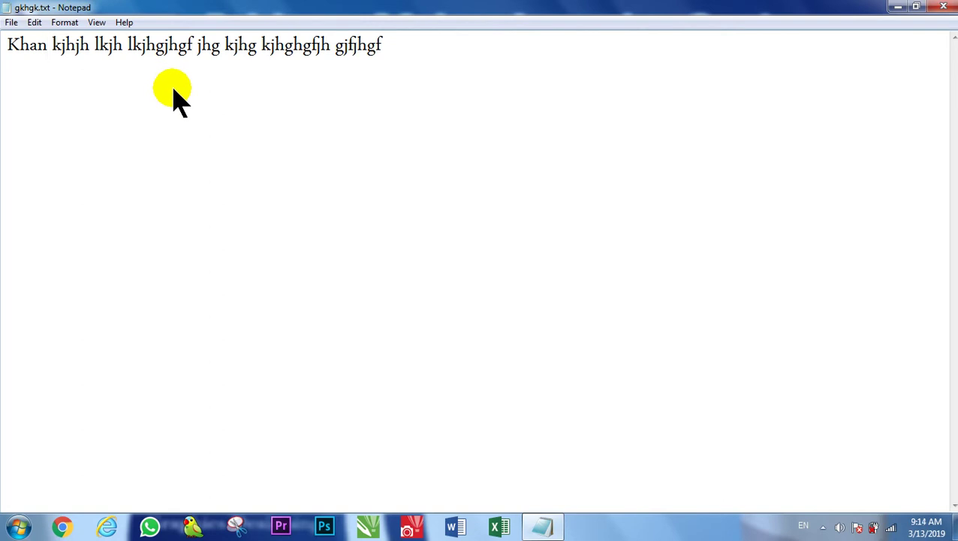
Step: Replace the surname at the start of the text with a person's first name
key("BackSpace")
key("BackSpace")
key("BackSpace")
key("BackSpace")
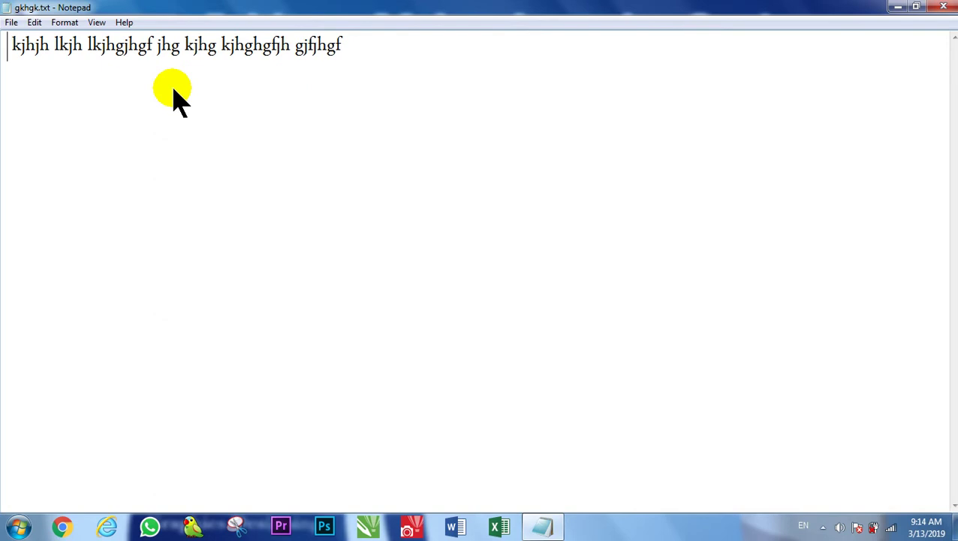
type("Kha ")
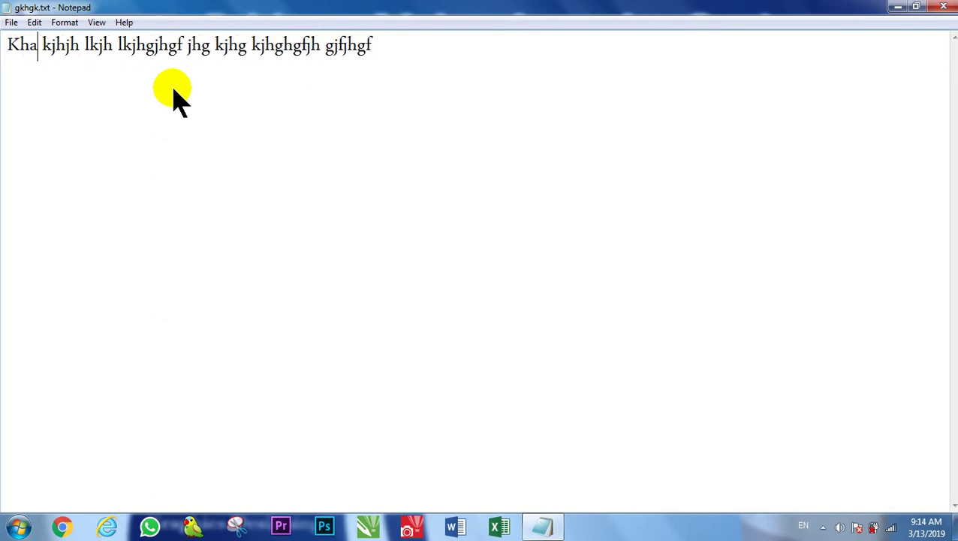
type("lid")
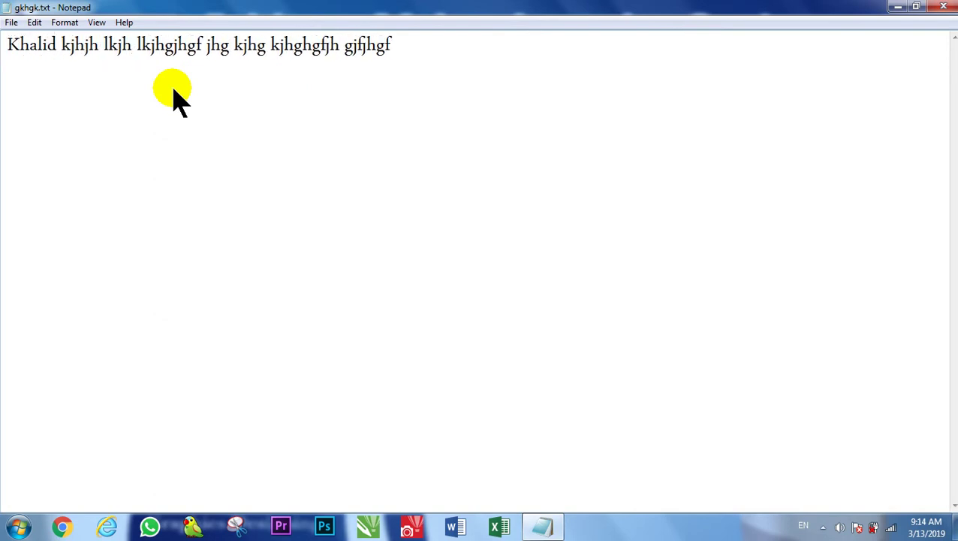